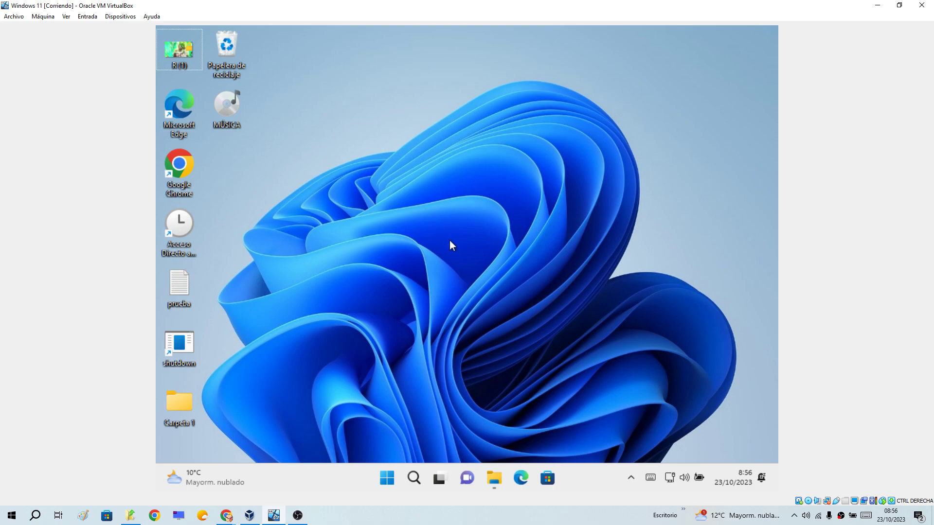
- Open the Windows Settings window and close it again
key(super+i)
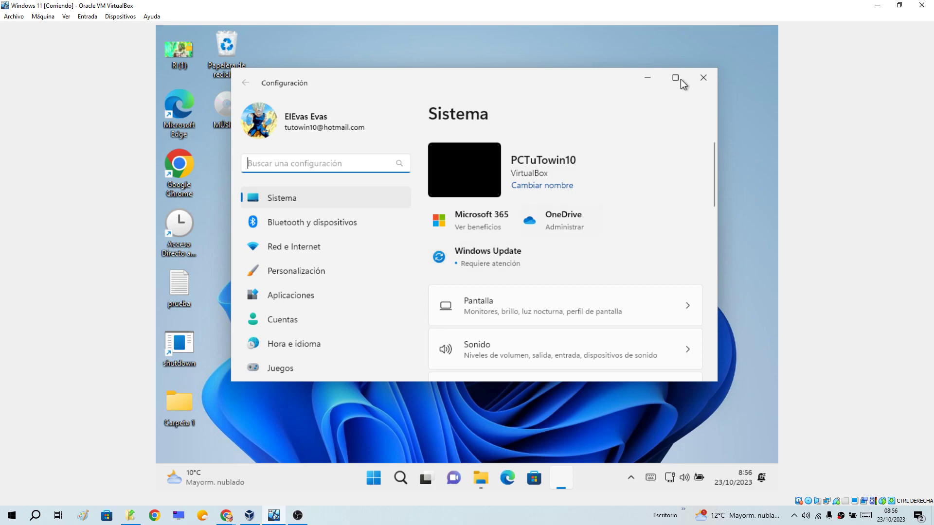
click(699, 80)
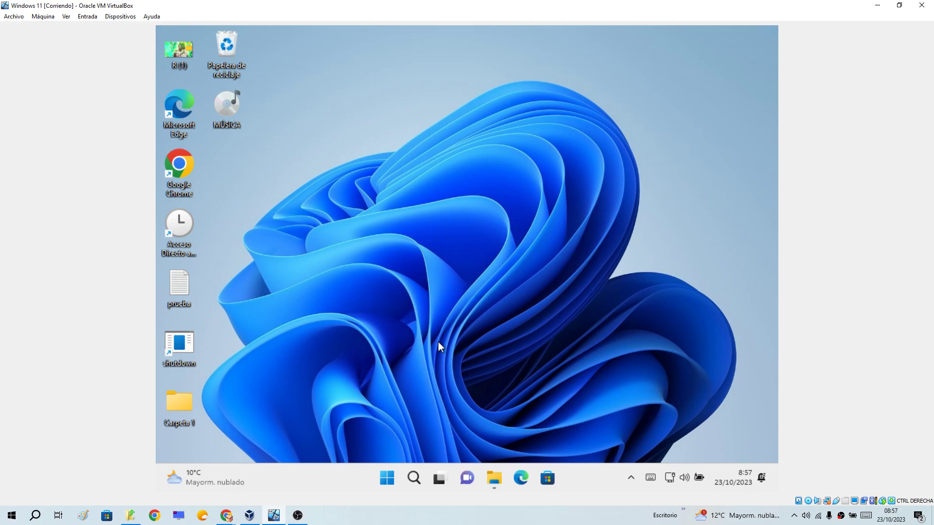
- Search Windows for "wordpad" and open the file location of the WordPad app
click(413, 480)
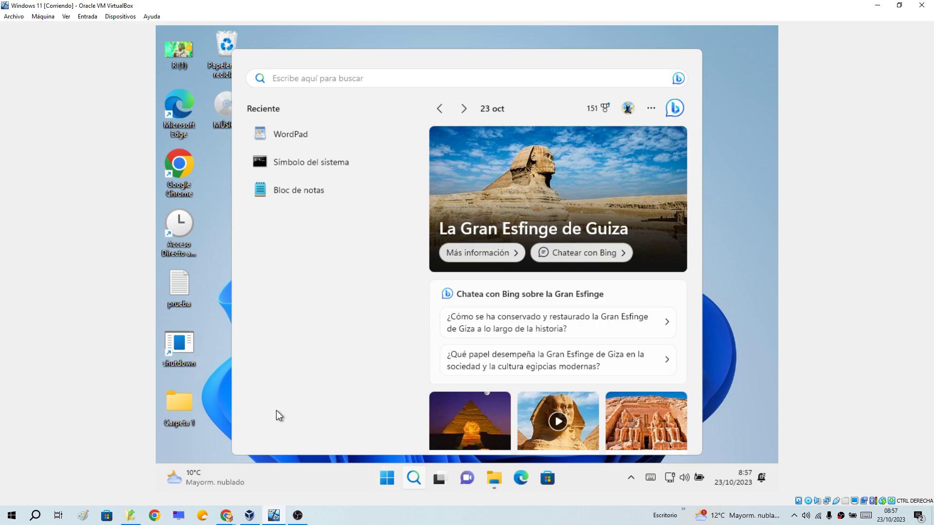
text(wordp)
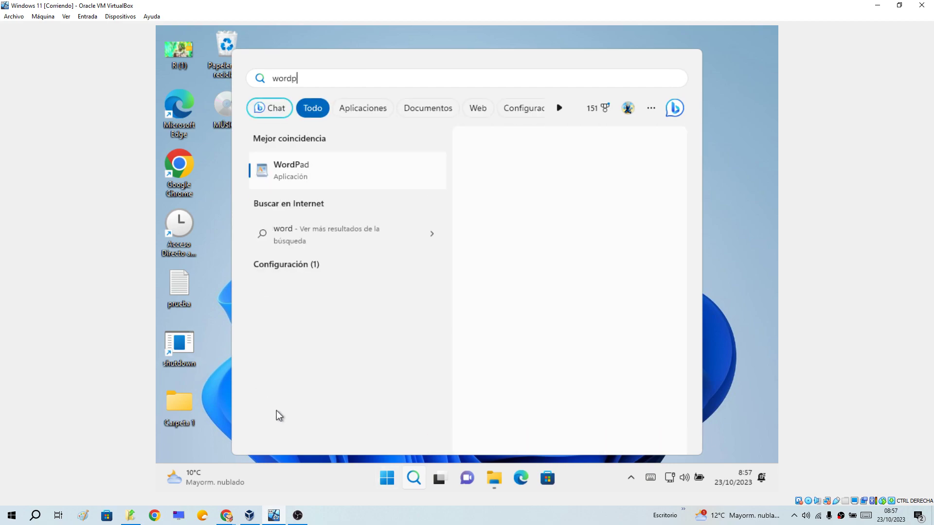
text(ad)
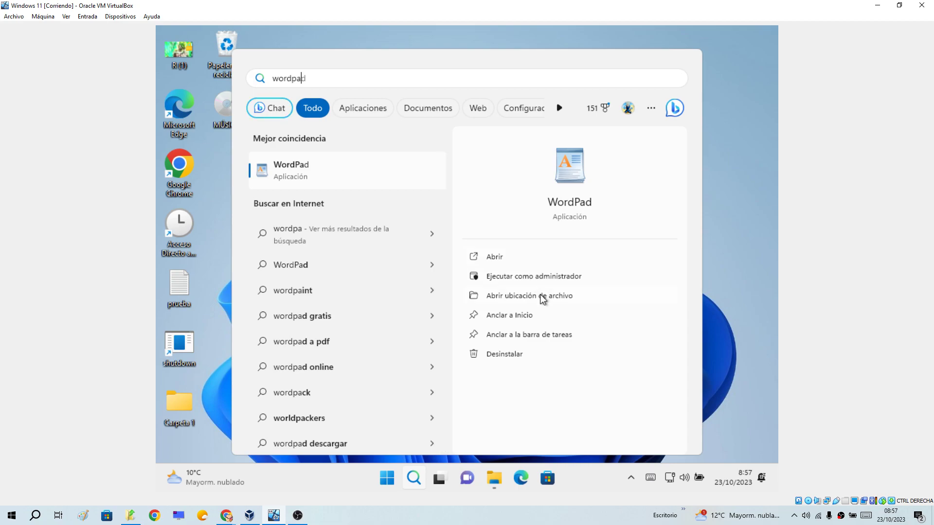
click(512, 297)
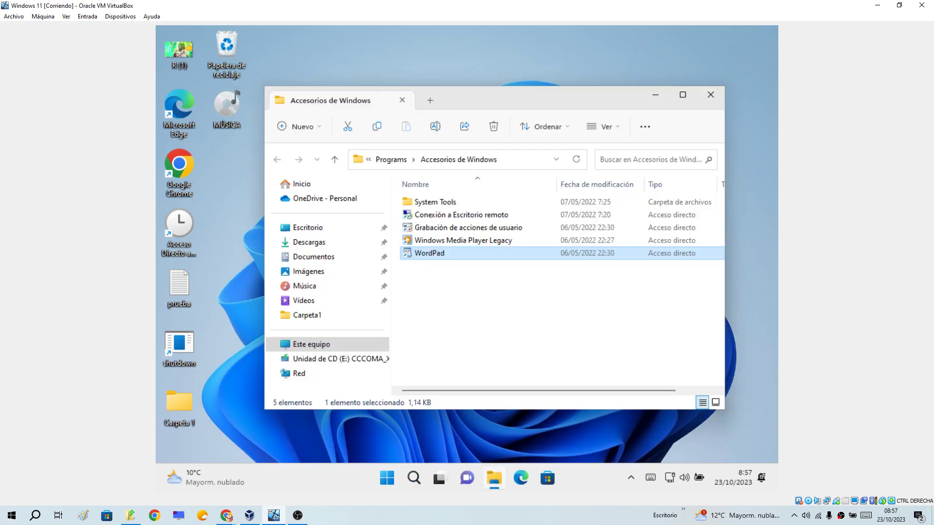
- Copy the WordPad shortcut from the Accesorios de Windows folder onto the desktop and close the open windows
drag(454, 114, 546, 112)
drag(547, 250, 249, 184)
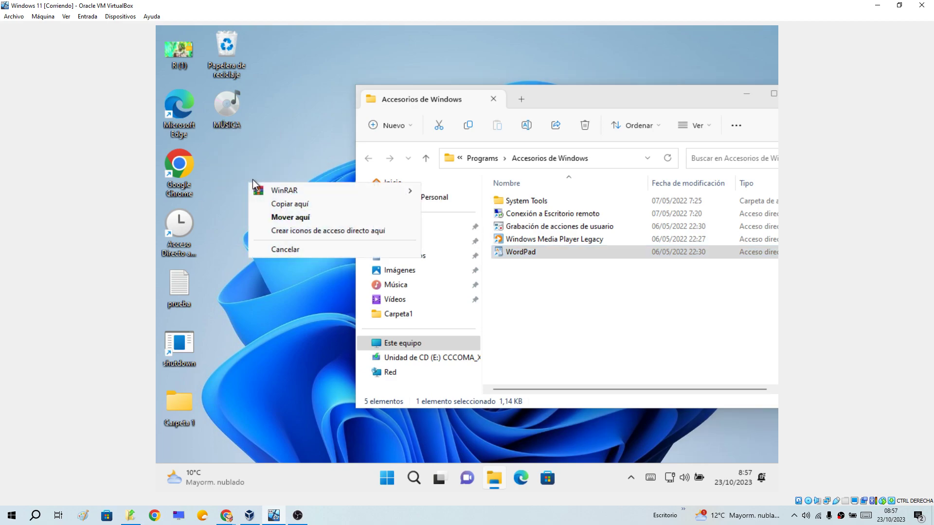
click(279, 204)
drag(686, 94, 653, 101)
click(712, 94)
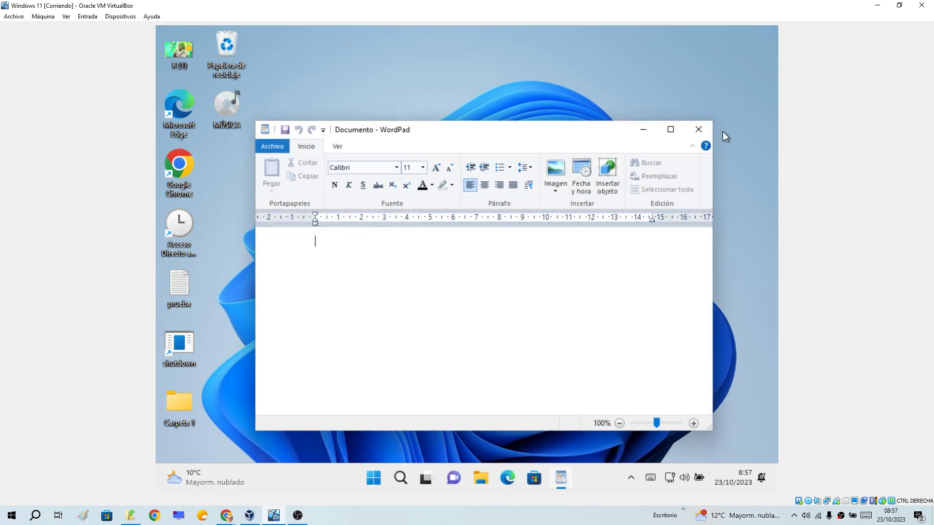
click(698, 129)
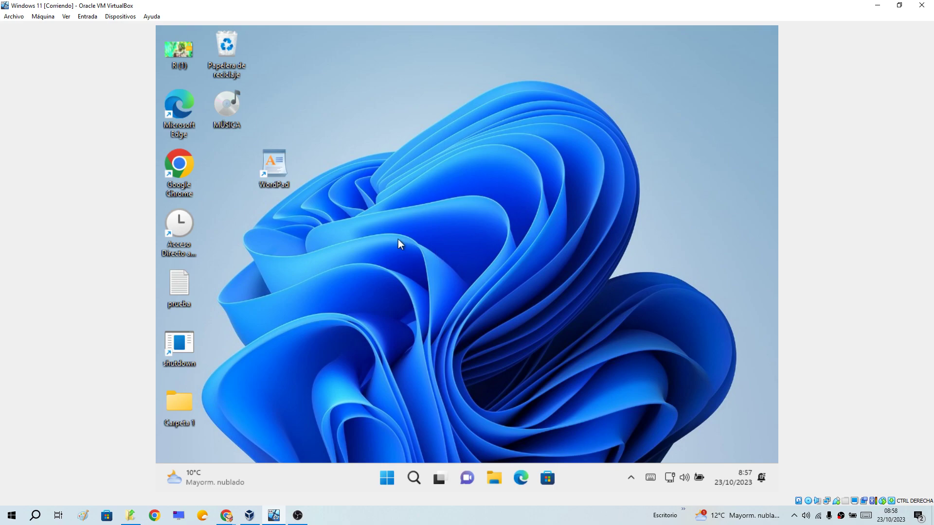
- In the properties of the WordPad desktop shortcut, assign the shortcut key CTRL + ALT + C and apply it
right_click(280, 175)
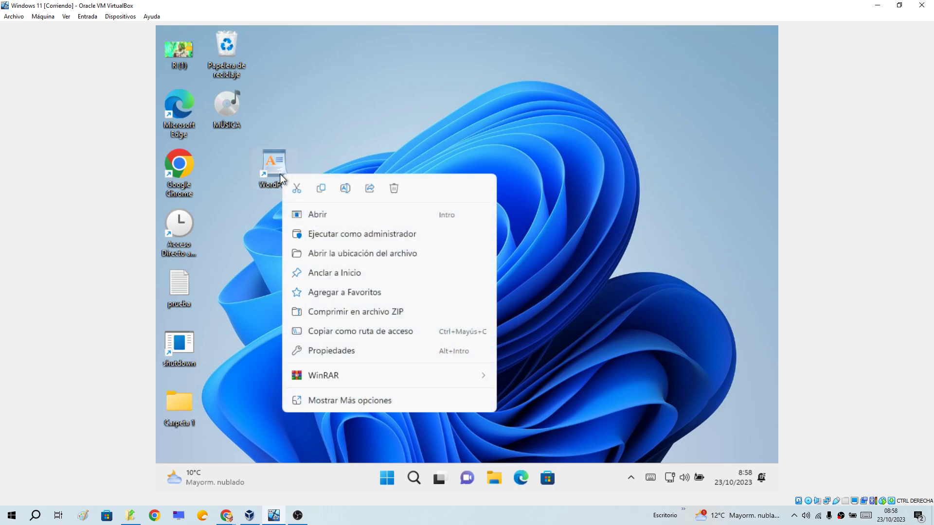
click(327, 355)
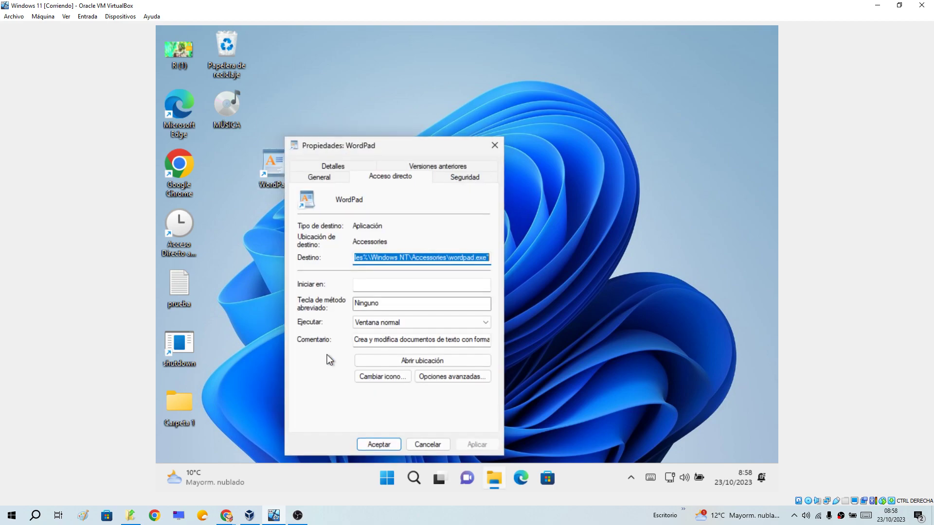
drag(345, 144, 415, 130)
click(409, 165)
click(440, 167)
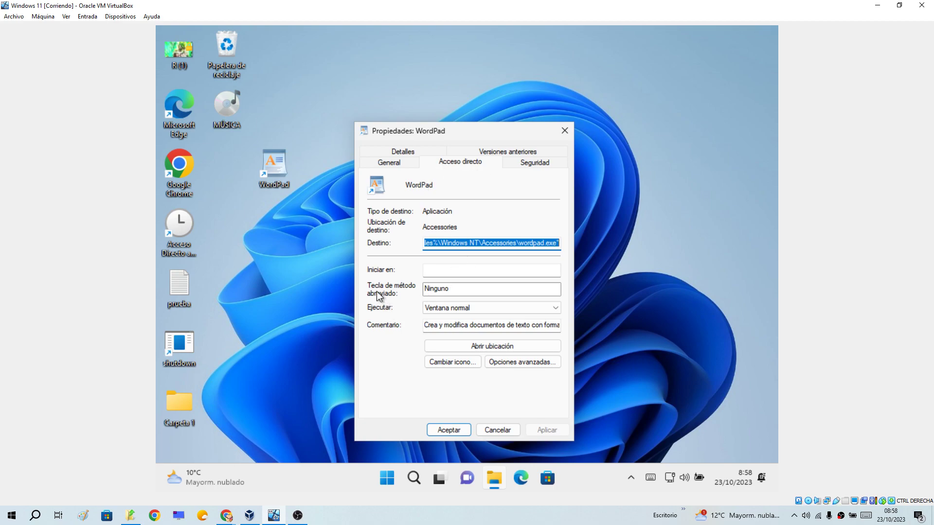
click(458, 287)
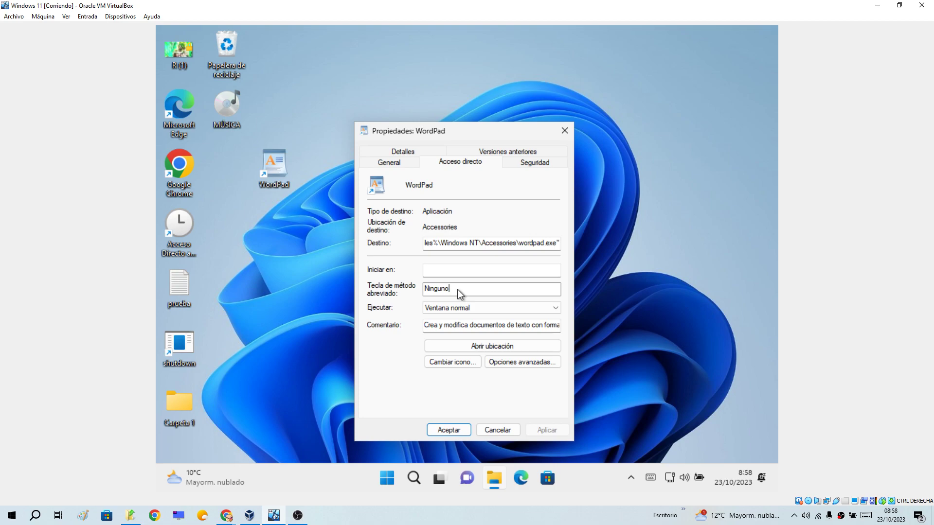
key(ctrl+alt+c)
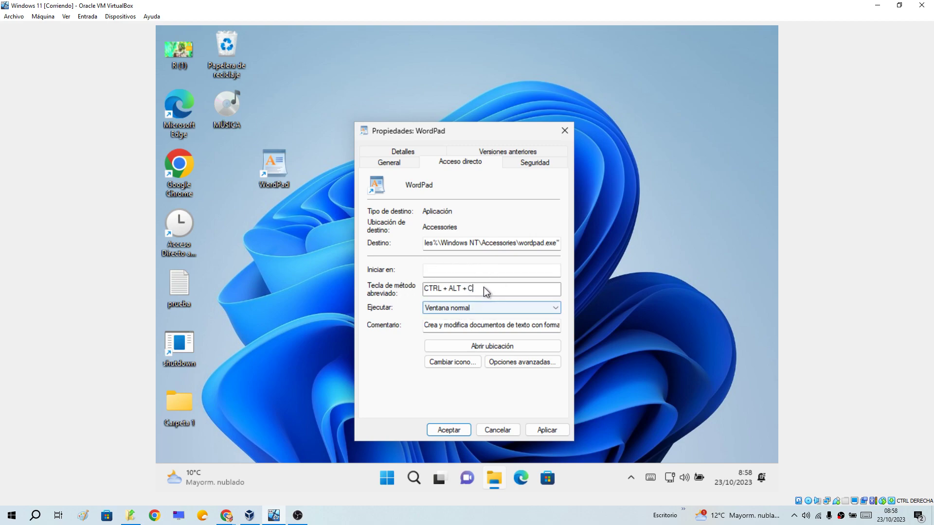
click(548, 430)
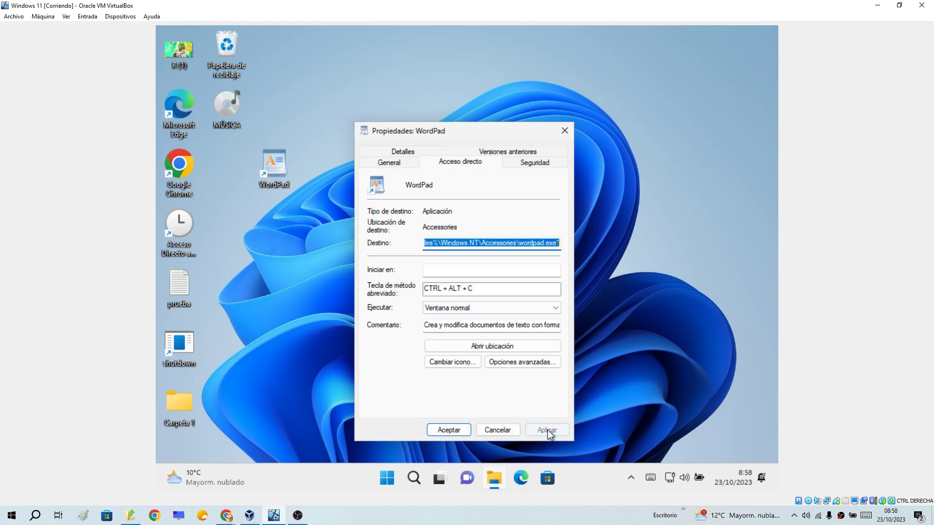
click(459, 428)
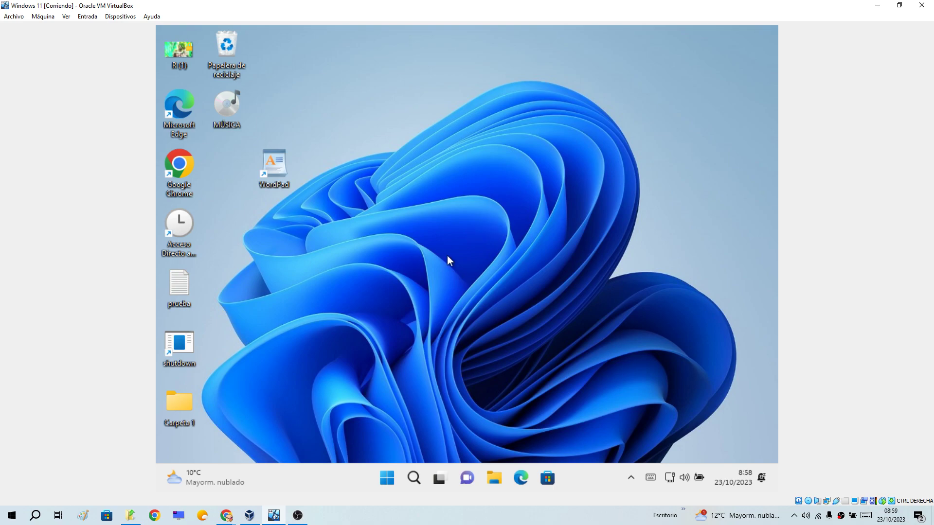
- Launch WordPad, enter the test text "ghjgfhjghjfgh" and close the document without saving
click(264, 185)
drag(221, 151, 320, 216)
key(Return)
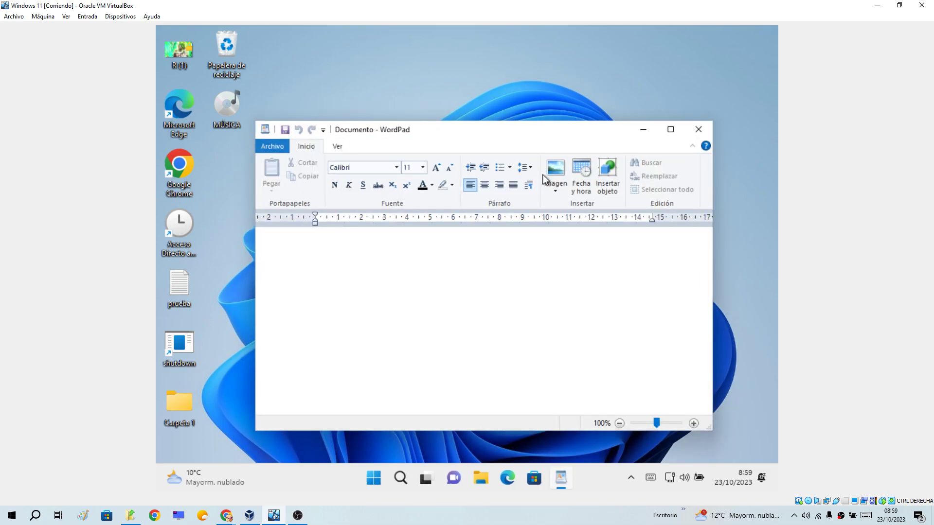
text(ghjgfhjghjfgh)
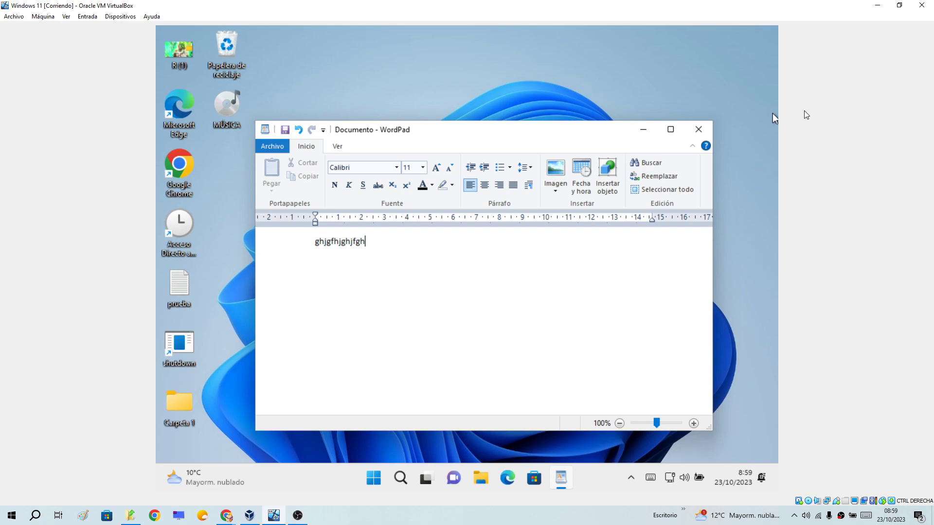
click(698, 130)
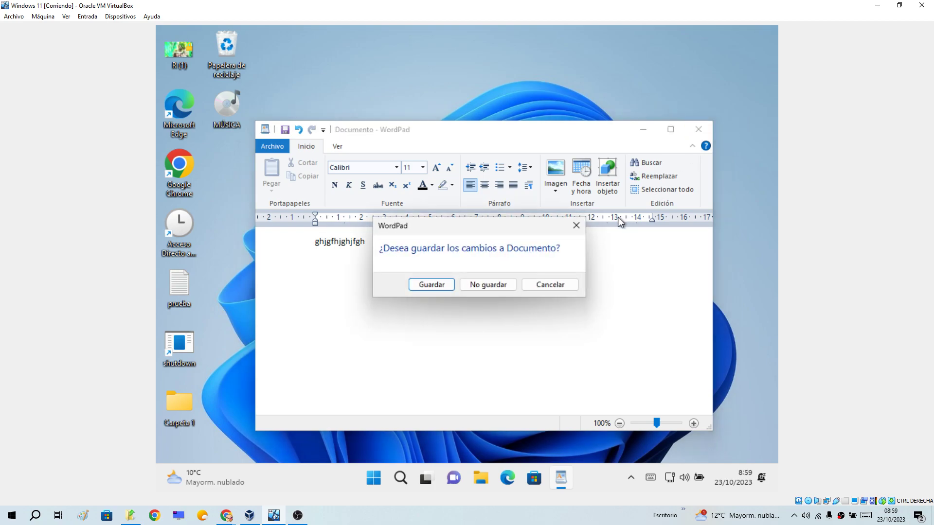
click(484, 285)
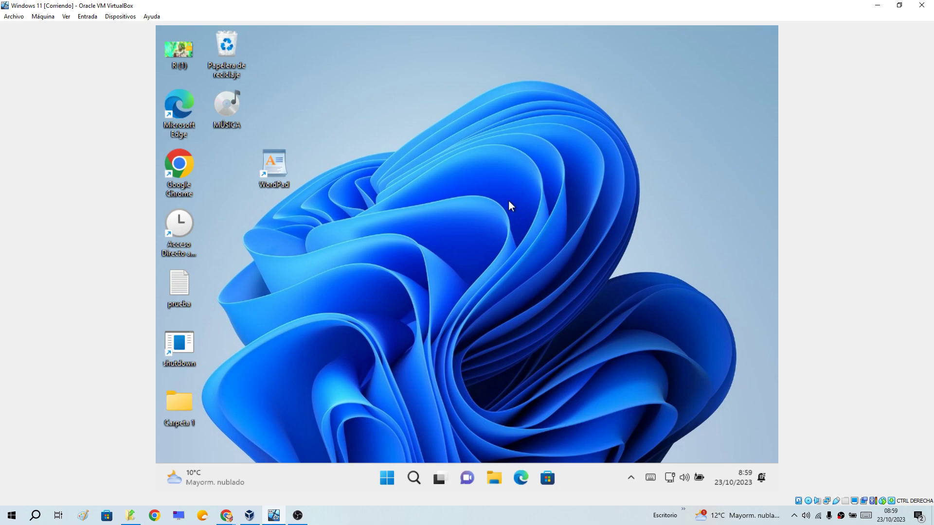
- Reset the shortcut key in the WordPad desktop shortcut's properties to Ninguno and apply the change
right_click(286, 178)
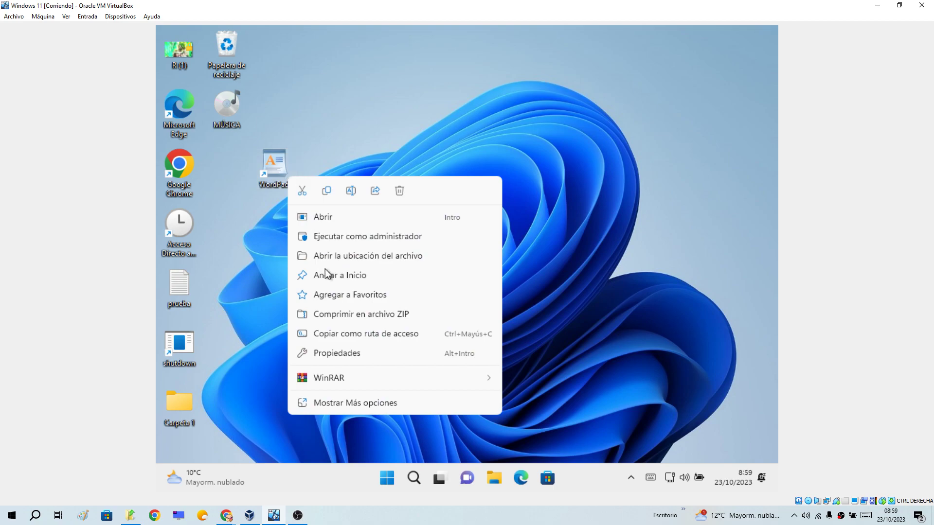
click(350, 354)
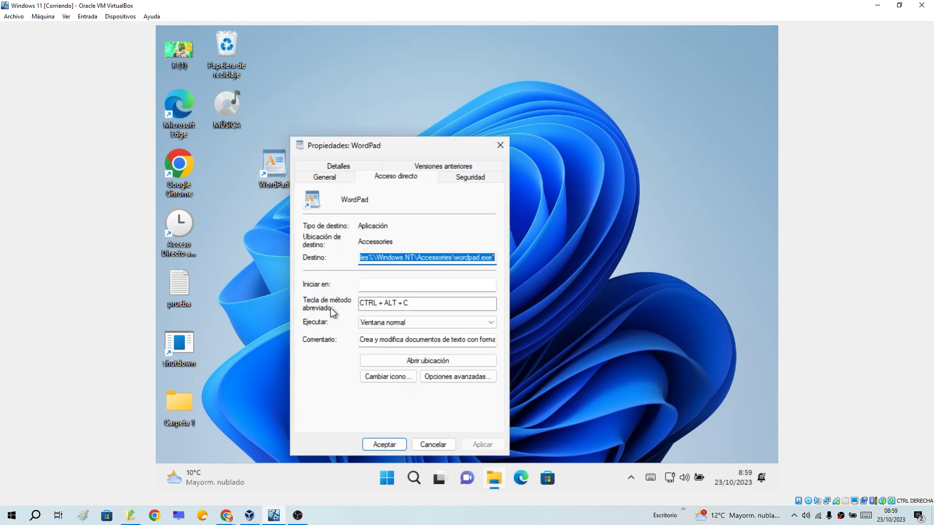
click(420, 304)
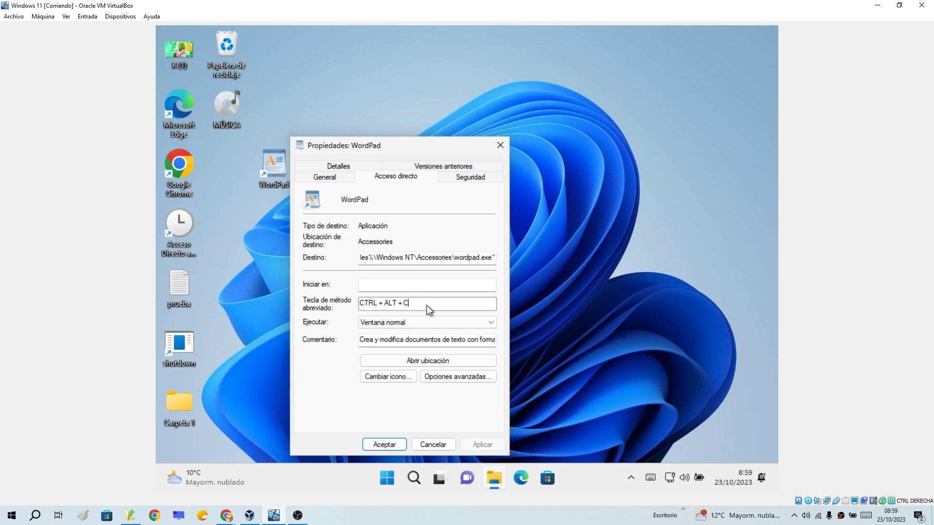
key(Tab)
key(BackSpace)
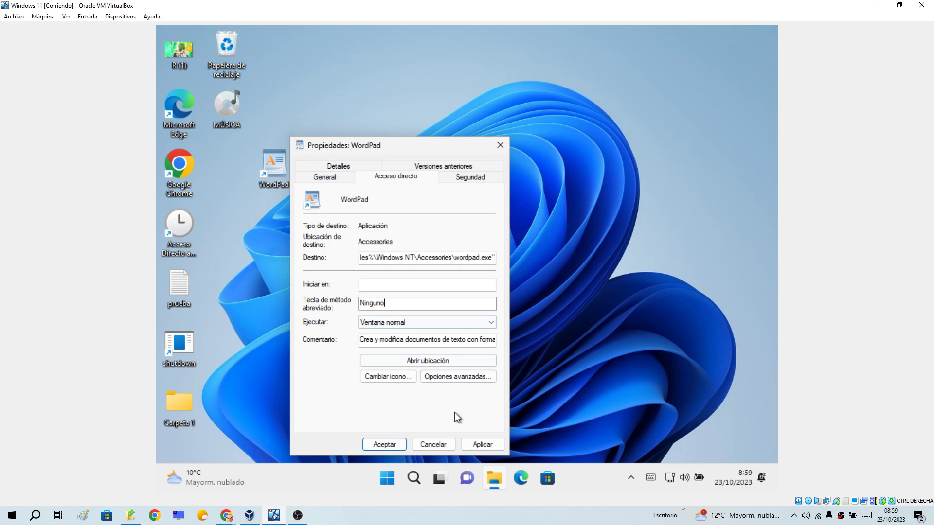
click(482, 445)
click(397, 444)
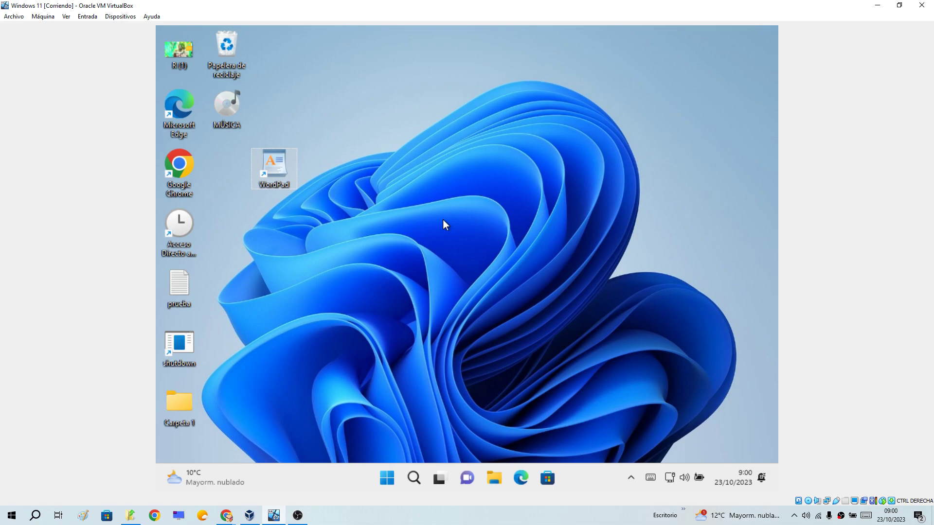
- Test the WordPad desktop shortcut by opening the program and closing it
double_click(275, 176)
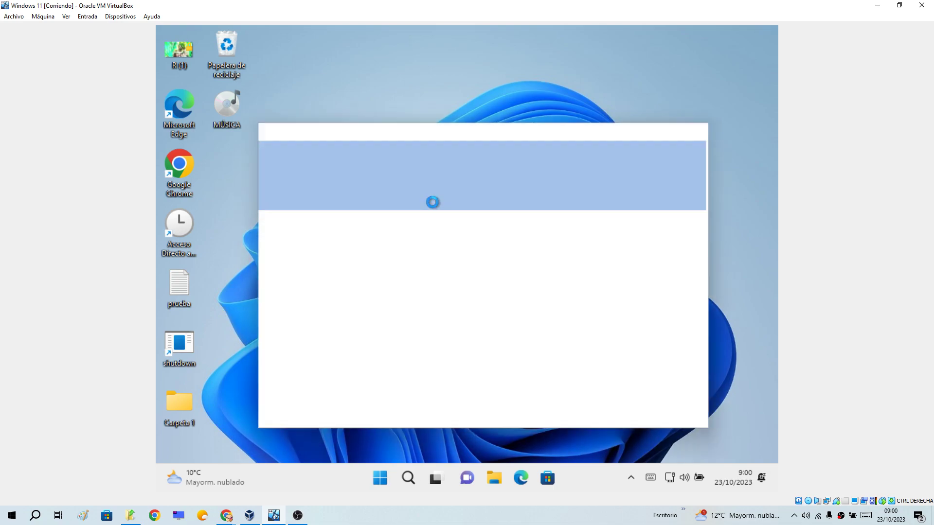
click(698, 130)
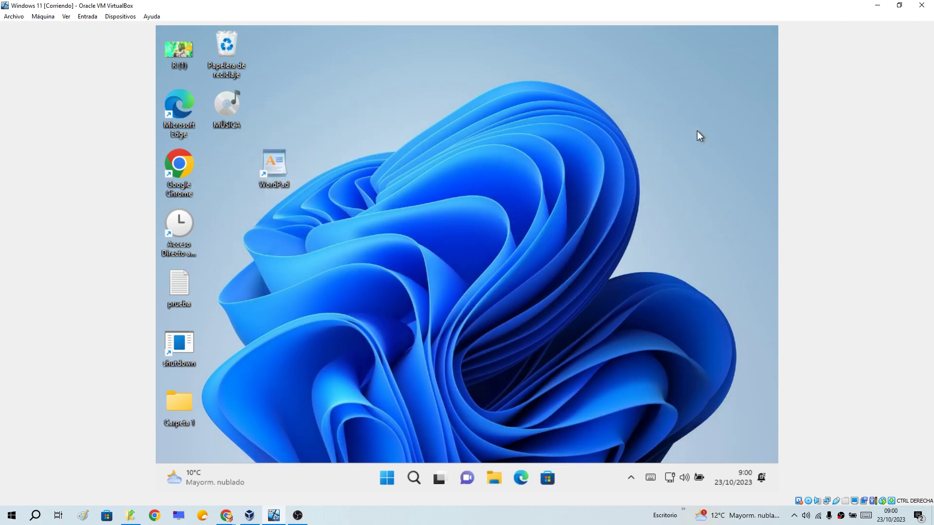